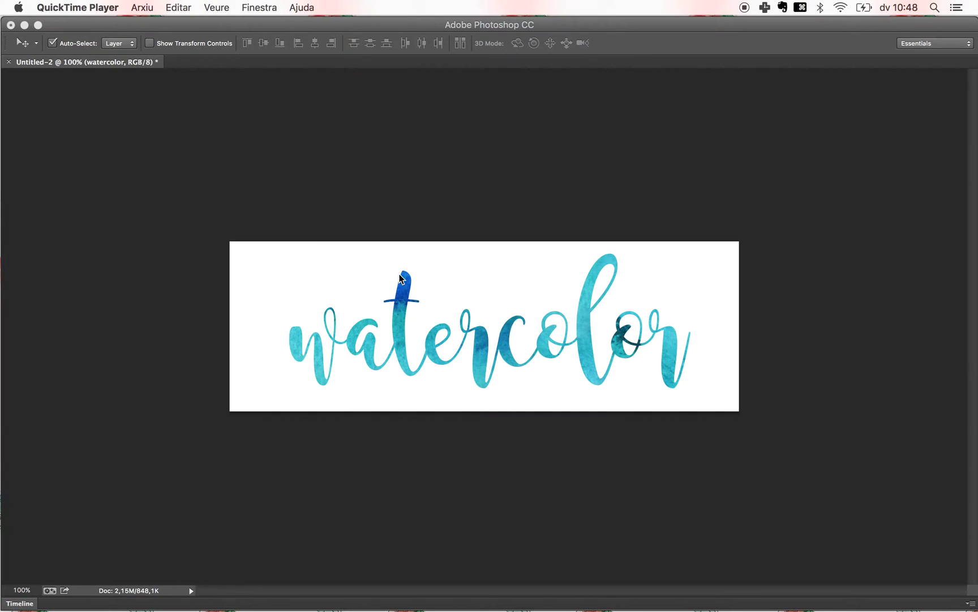
Switch from QuickTime Player to Photoshop, next to the watercolor example.
left_click(750, 448)
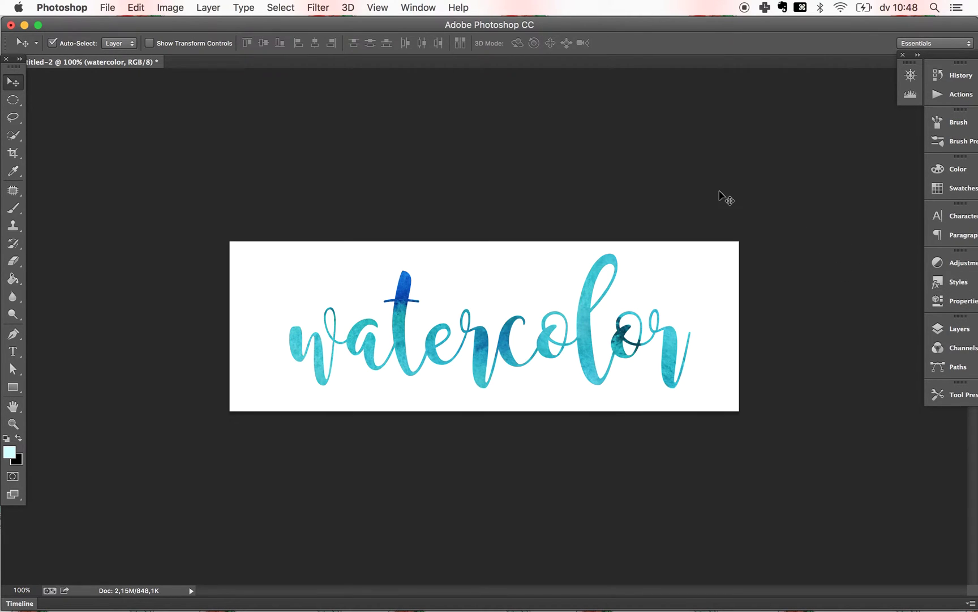
left_click(428, 7)
Show the Styles panel and choose Load Styles from its flyout menu.
left_click(456, 372)
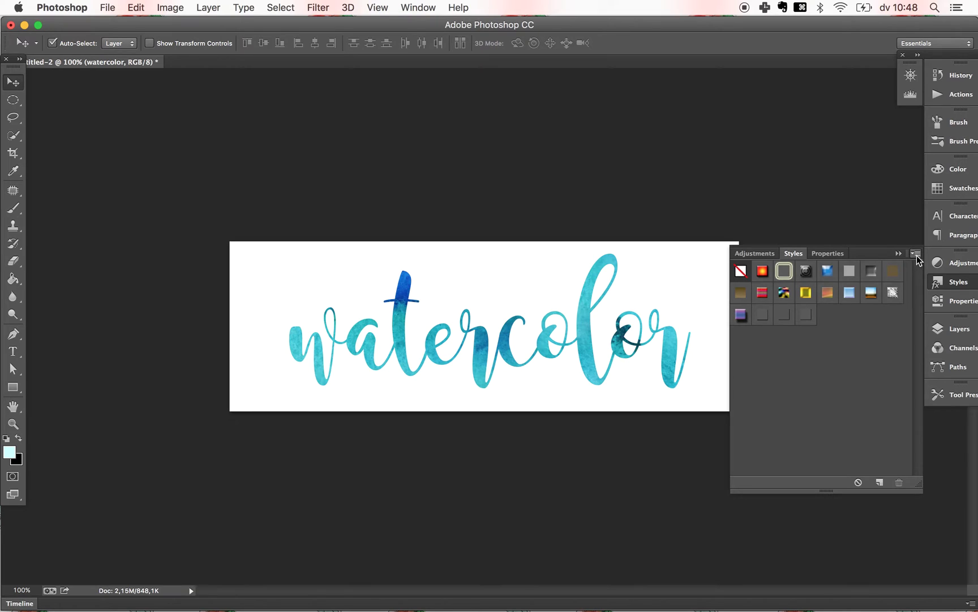
left_click(916, 254)
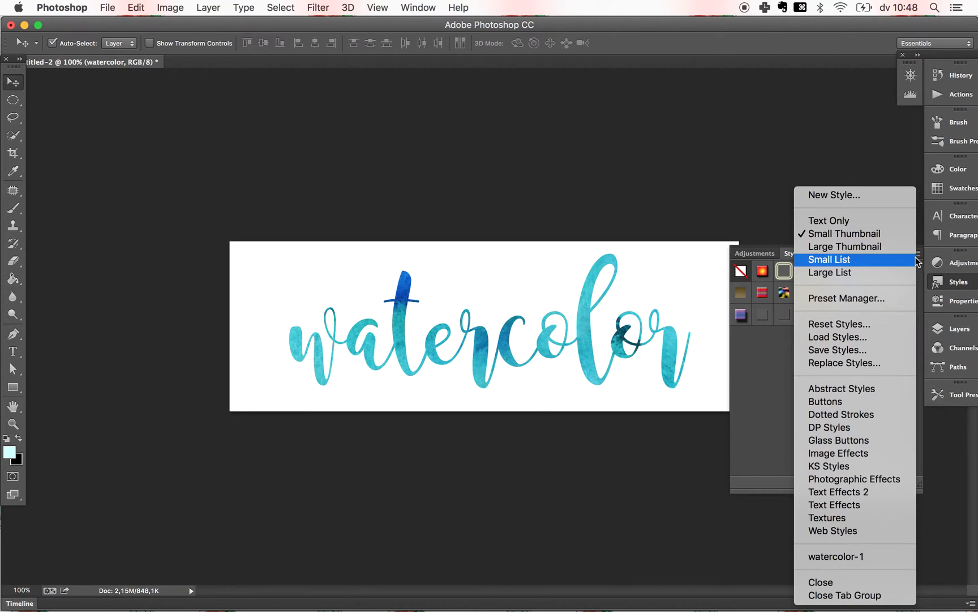
left_click(815, 338)
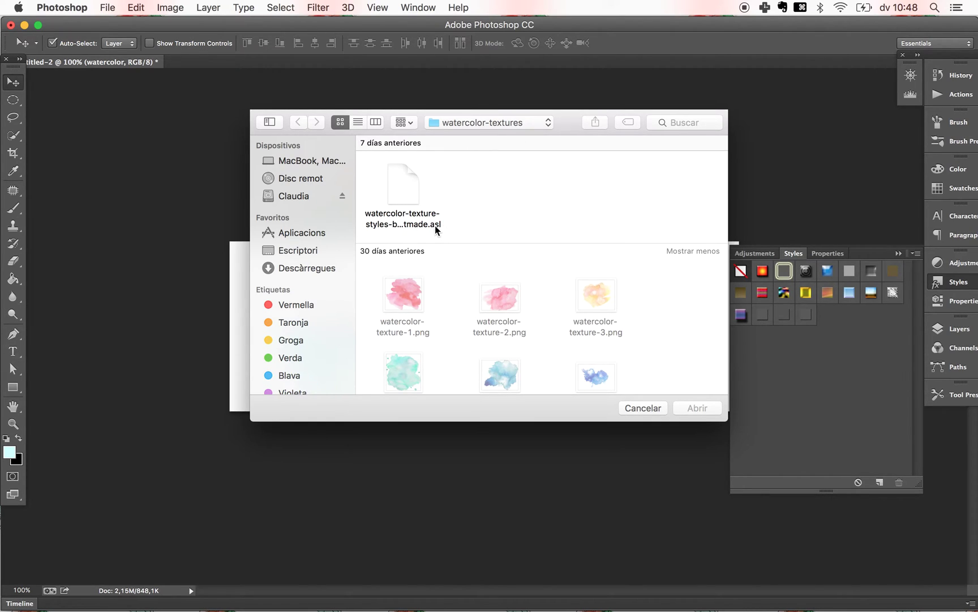
Load the watercolor-texture-styles .asl file into the Styles panel.
left_click(413, 191)
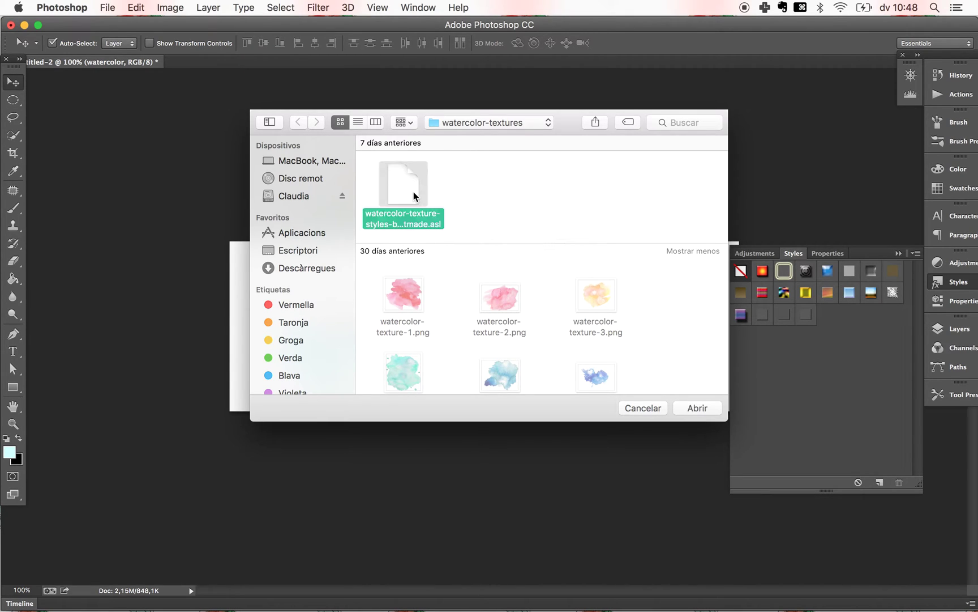
left_click(693, 407)
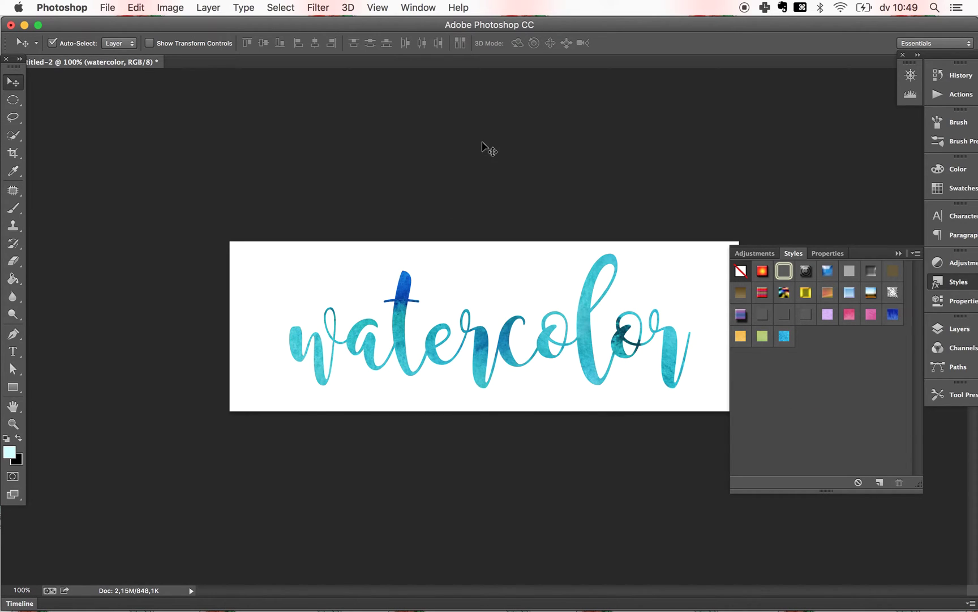
Create a new white-background document, 1500 x 500 pixels at 300 resolution.
left_click_drag(753, 287, 824, 372)
key("cmd+n")
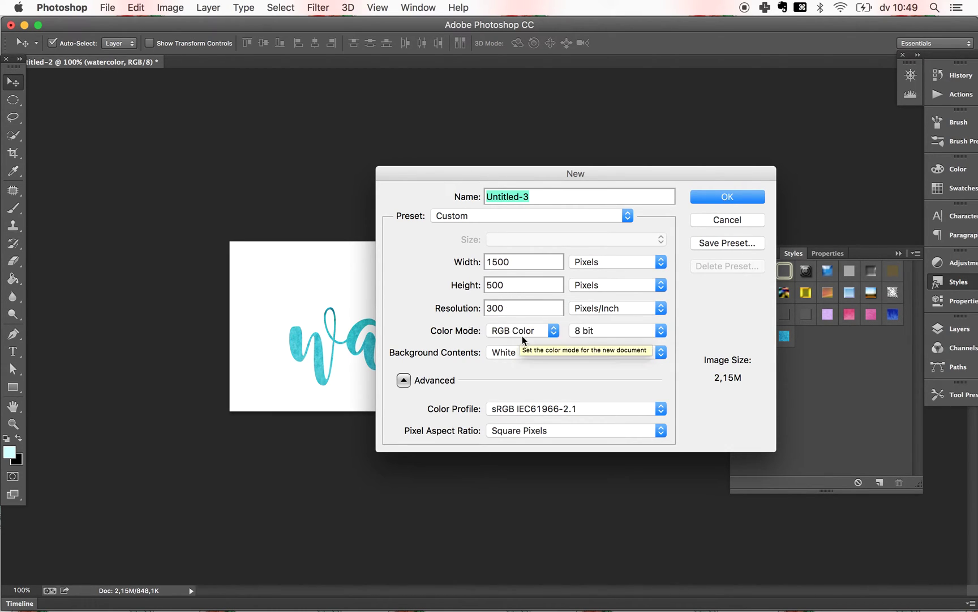
left_click(714, 198)
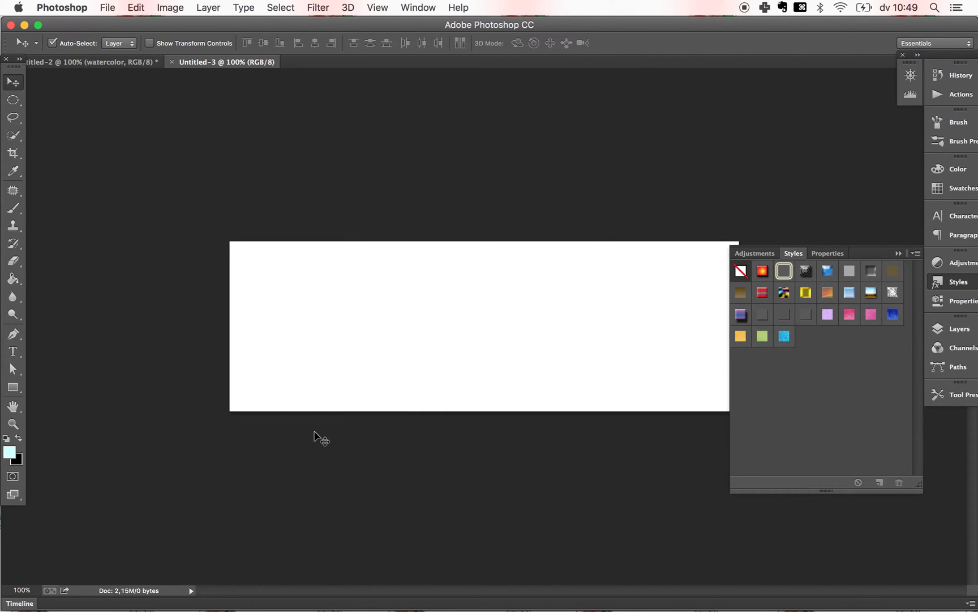
Add 'watercolor' in teal Magnolia Sky script in a text box spanning the canvas.
key("t")
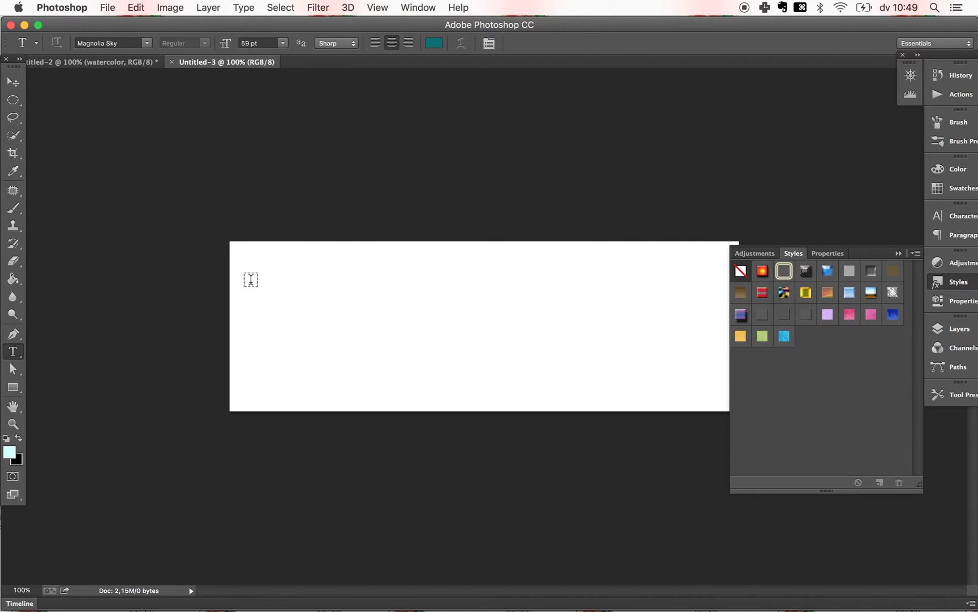
left_click_drag(253, 269, 723, 389)
type("water")
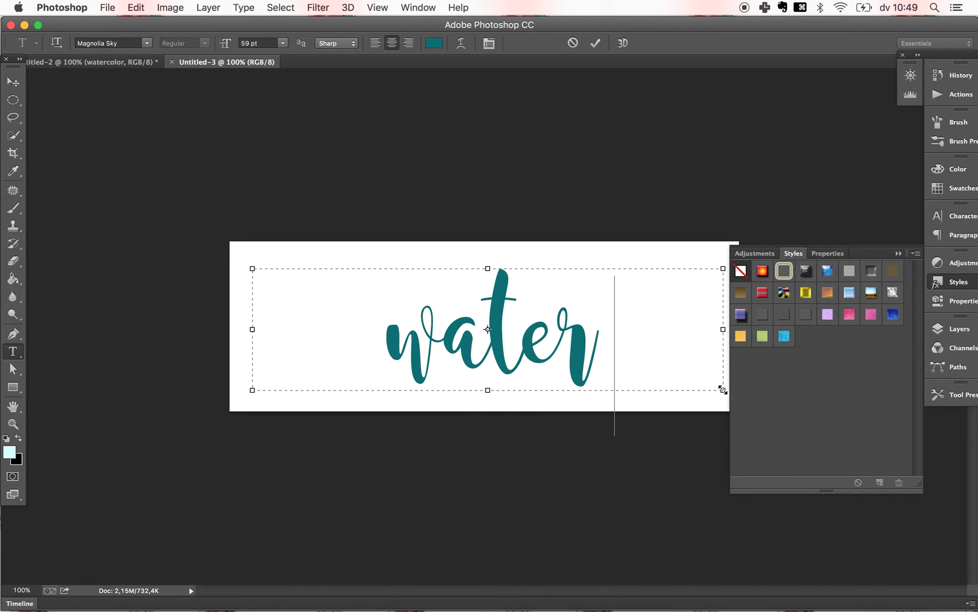
type("color")
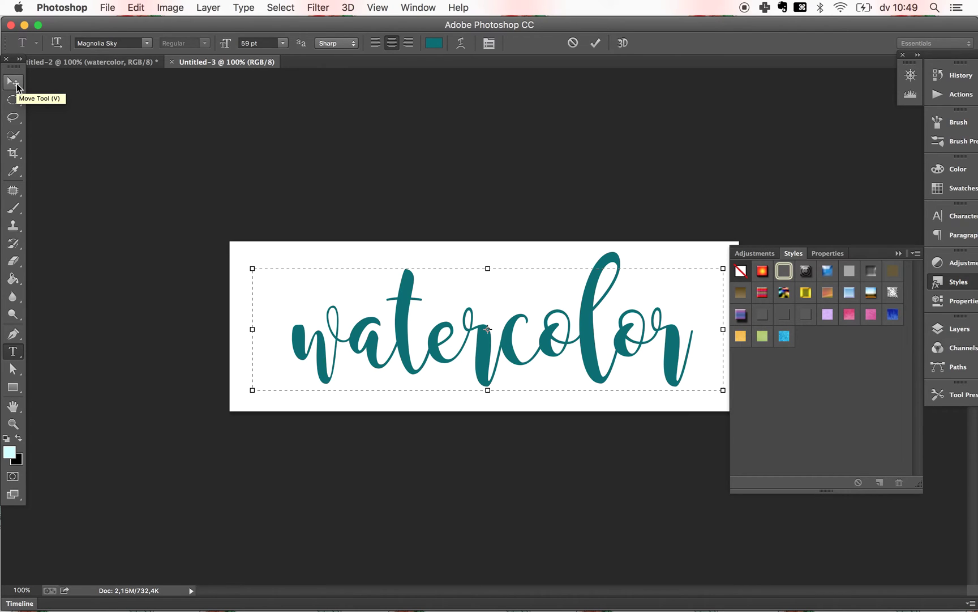
left_click(7, 87)
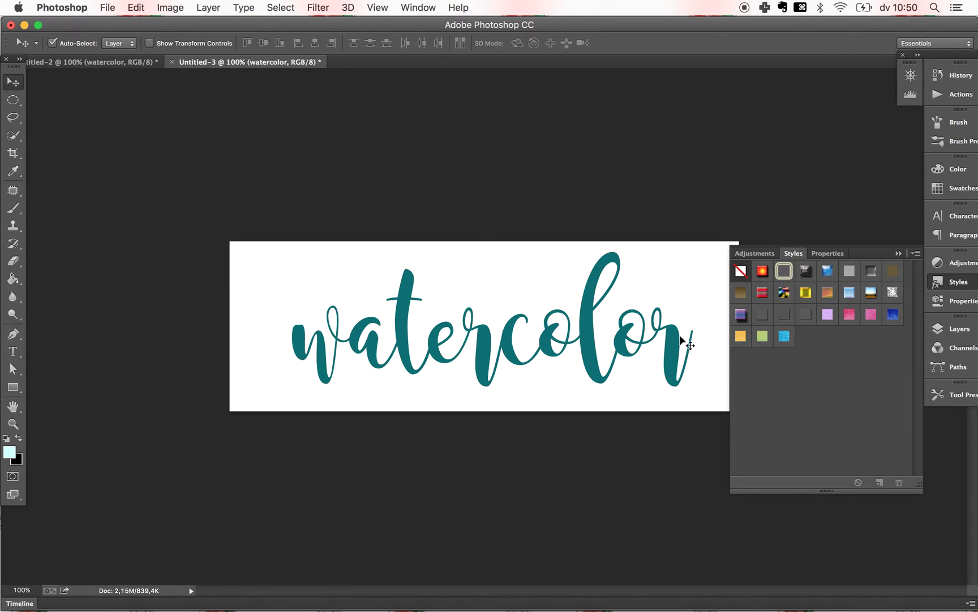
left_click(955, 329)
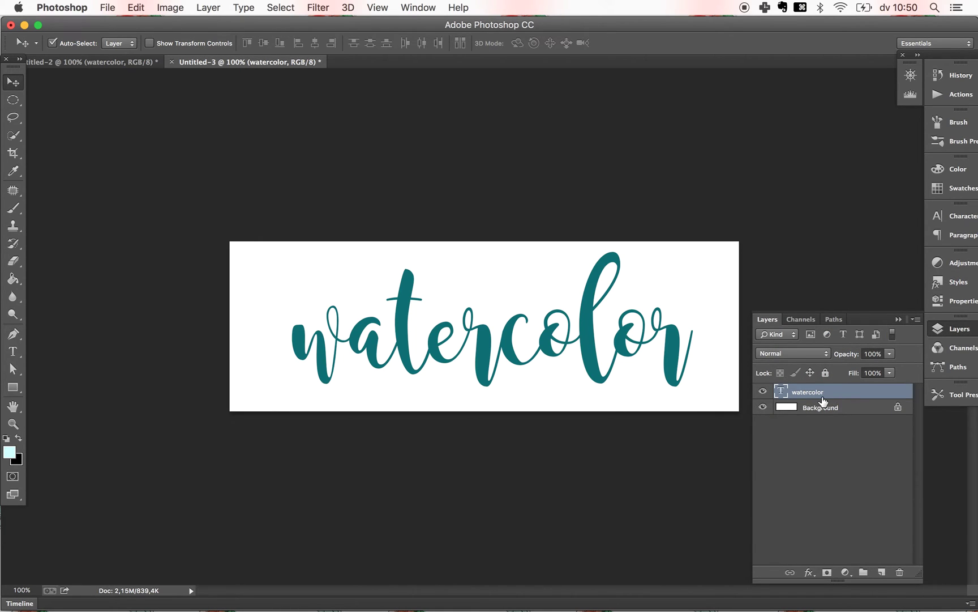
Try the loaded watercolor styles on the text, settling on the blue one.
left_click(948, 288)
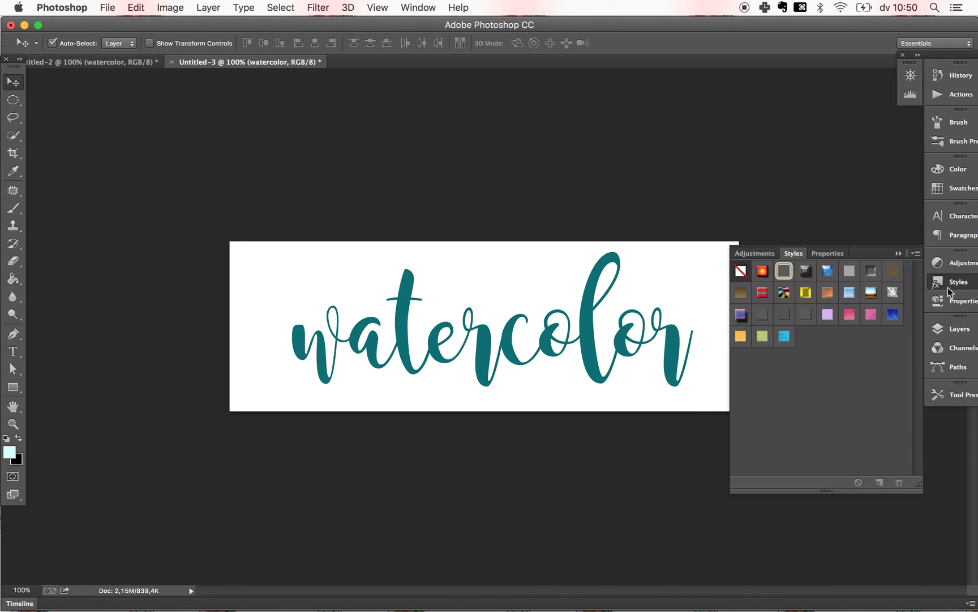
left_click(784, 345)
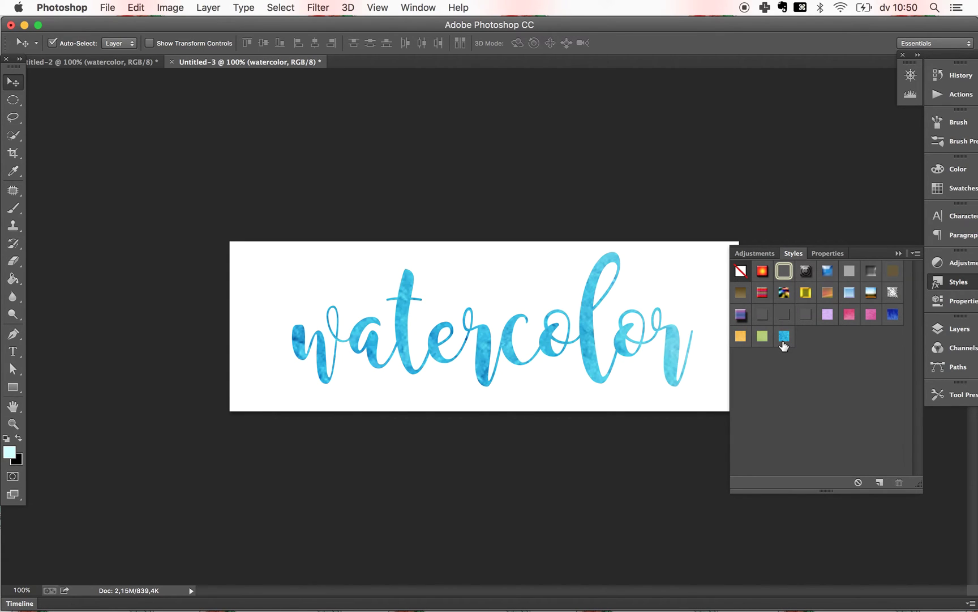
left_click(739, 344)
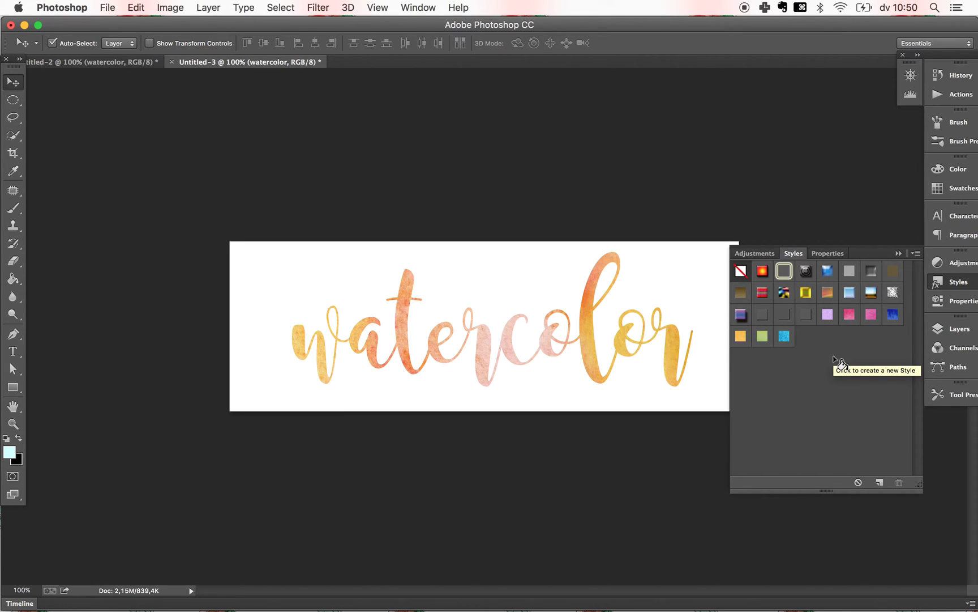
left_click(783, 336)
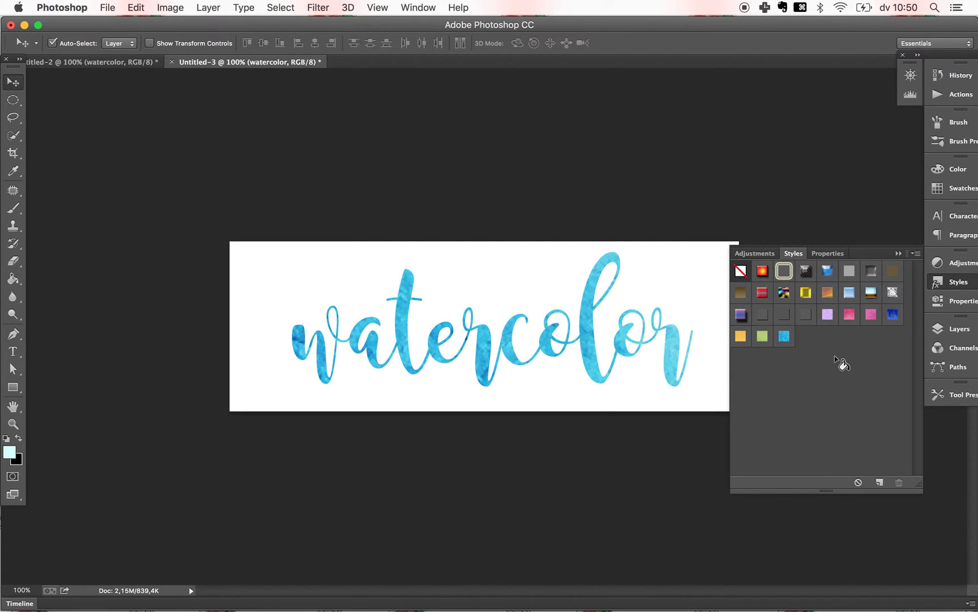
left_click(948, 332)
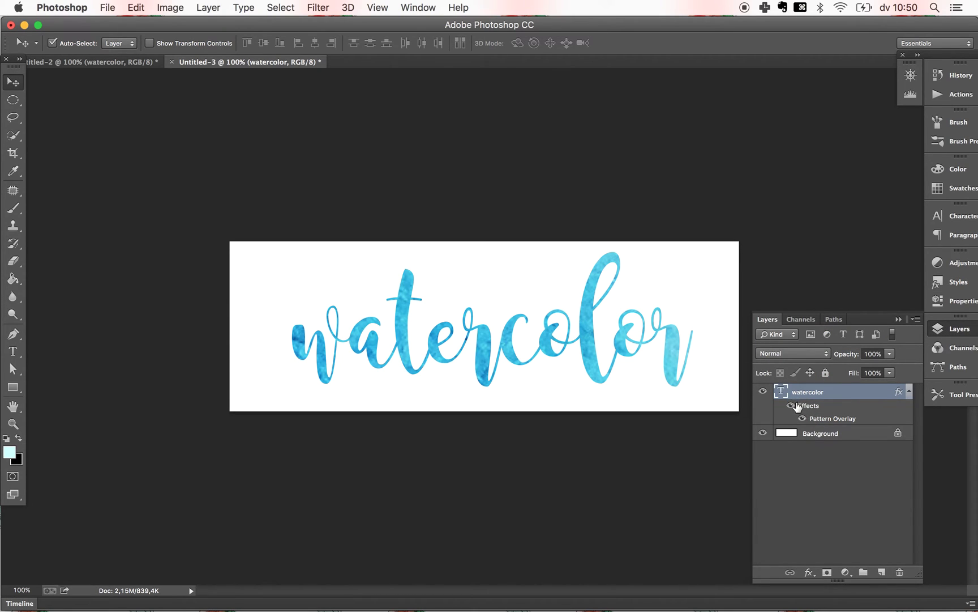
Set the Pattern Overlay scale to 61% and drag the pattern into place.
double_click(829, 419)
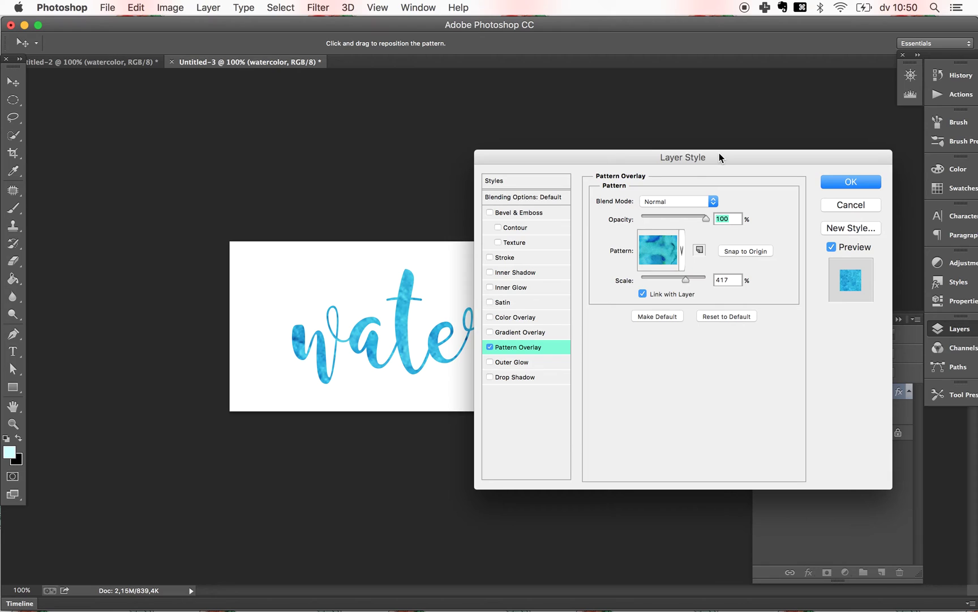
mouse_move(719, 154)
left_mouse_down()
mouse_move(553, 451)
mouse_move(678, 408)
left_mouse_up()
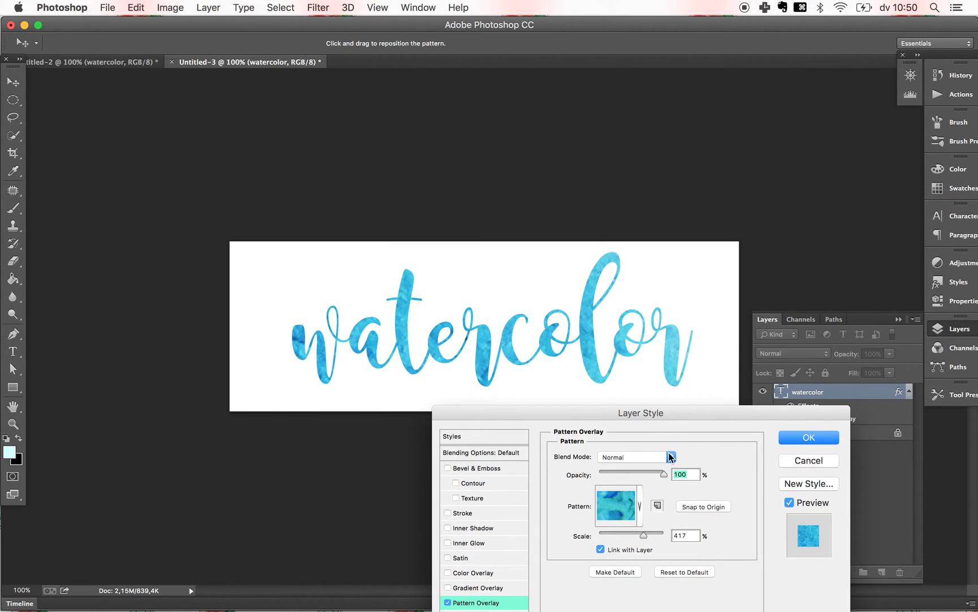
left_click_drag(645, 536, 620, 539)
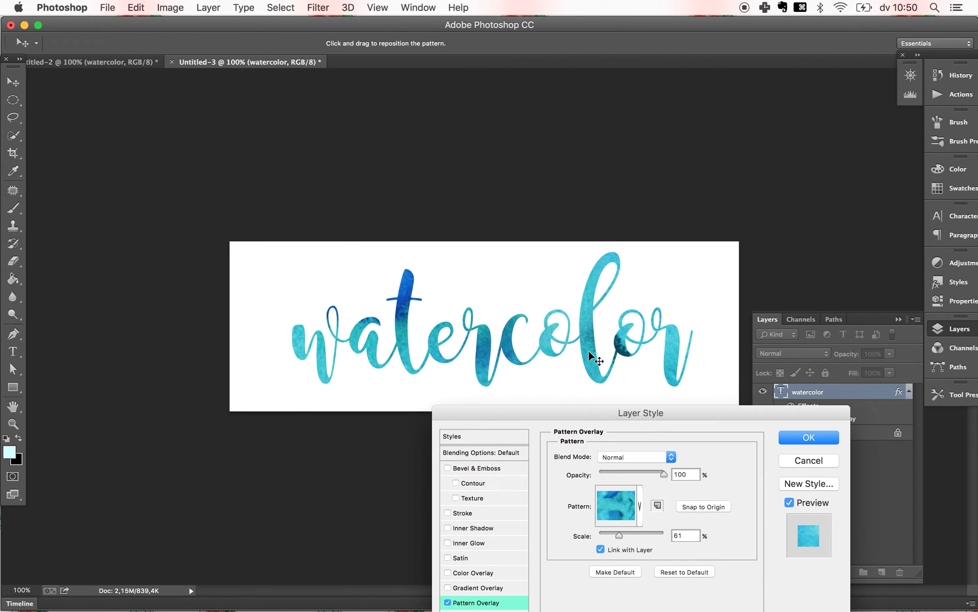
mouse_move(588, 349)
left_mouse_down()
mouse_move(633, 318)
mouse_move(652, 346)
mouse_move(535, 364)
mouse_move(439, 395)
mouse_move(322, 305)
mouse_move(273, 242)
mouse_move(540, 276)
mouse_move(231, 159)
mouse_move(276, 73)
mouse_move(479, 82)
mouse_move(524, 131)
mouse_move(533, 175)
mouse_move(426, 278)
mouse_move(396, 386)
mouse_move(653, 267)
mouse_move(832, 212)
mouse_move(804, 179)
mouse_move(308, 251)
mouse_move(536, 211)
mouse_move(590, 228)
mouse_move(568, 212)
mouse_move(596, 244)
mouse_move(618, 306)
mouse_move(606, 346)
left_mouse_up()
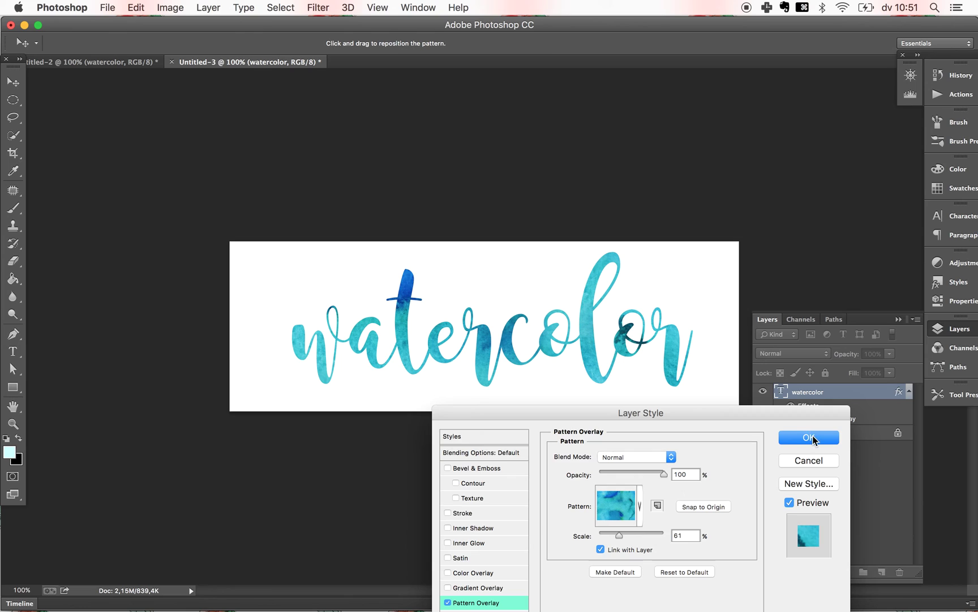
left_click(812, 437)
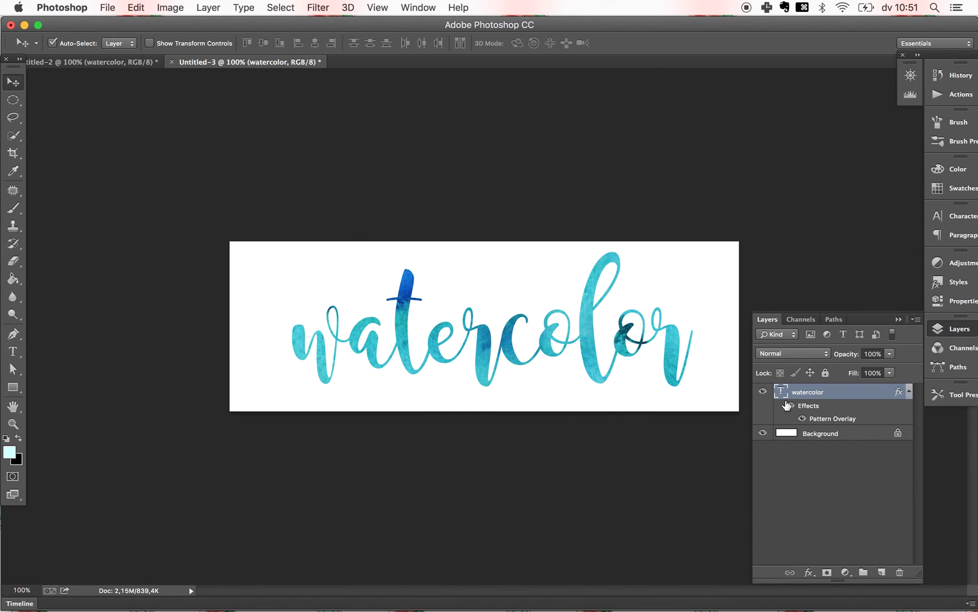
double_click(783, 395)
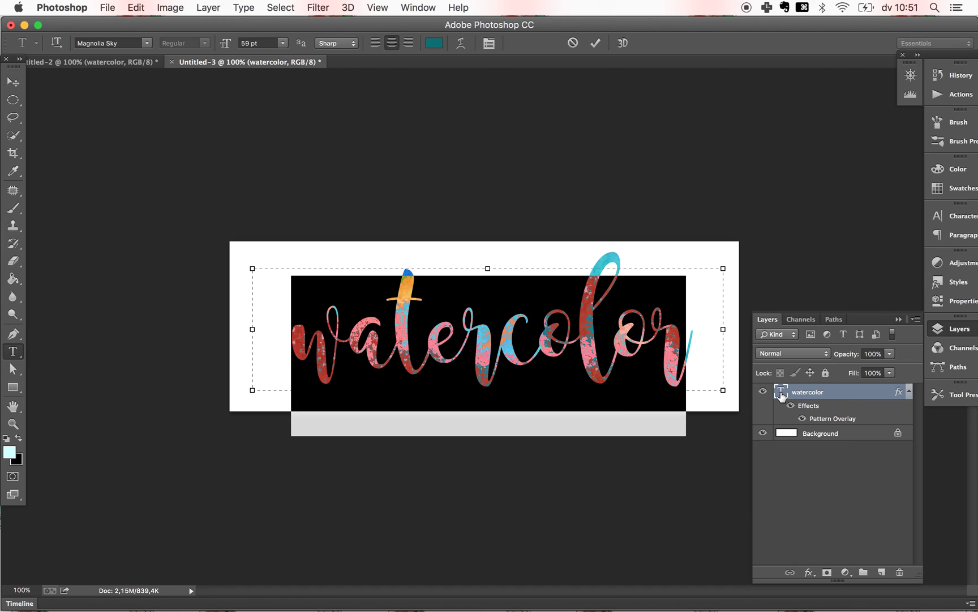
left_click(695, 341)
type(".")
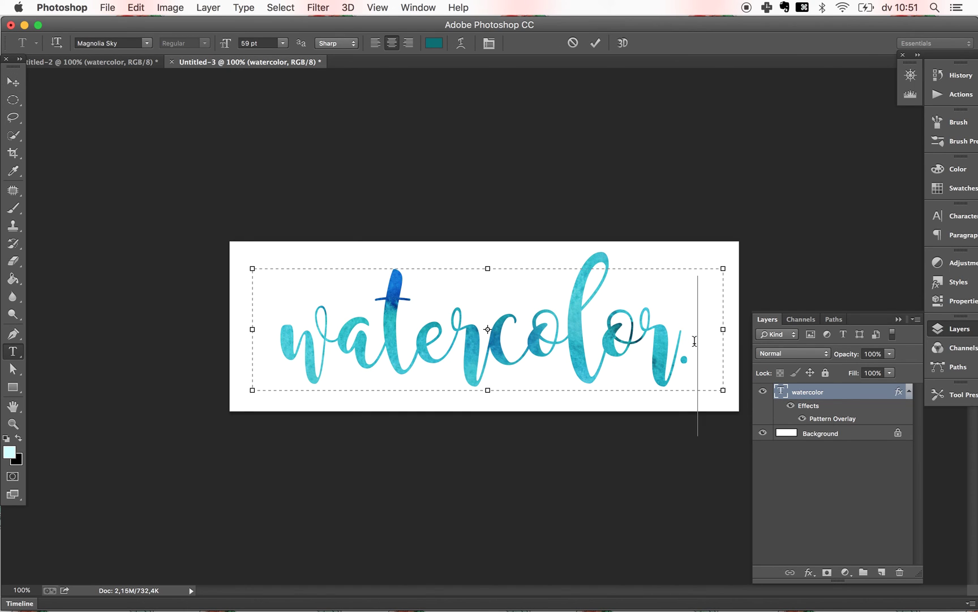
type("..")
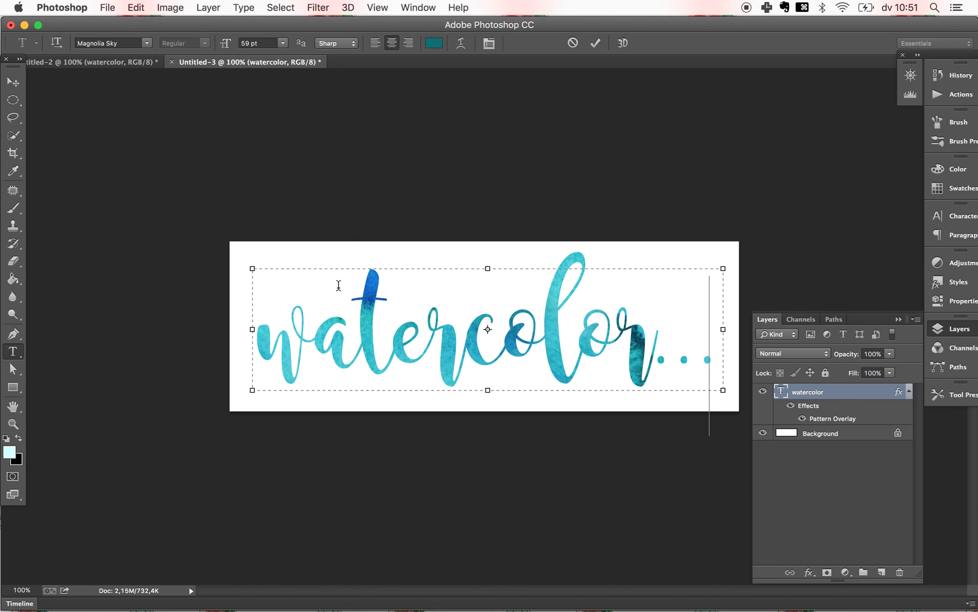
key("BackSpace")
key("BackSpace")
key("BackSpace")
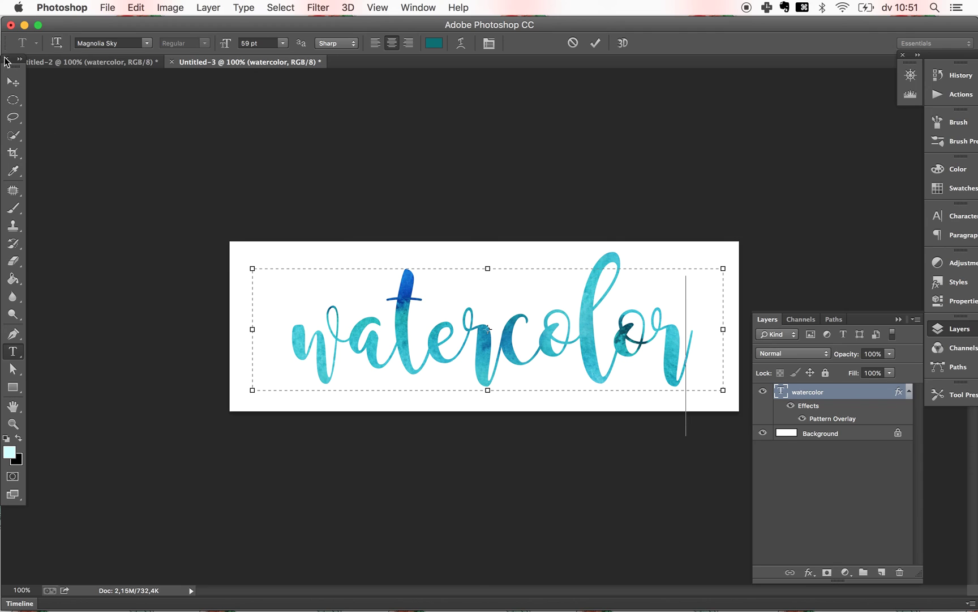
left_click(13, 82)
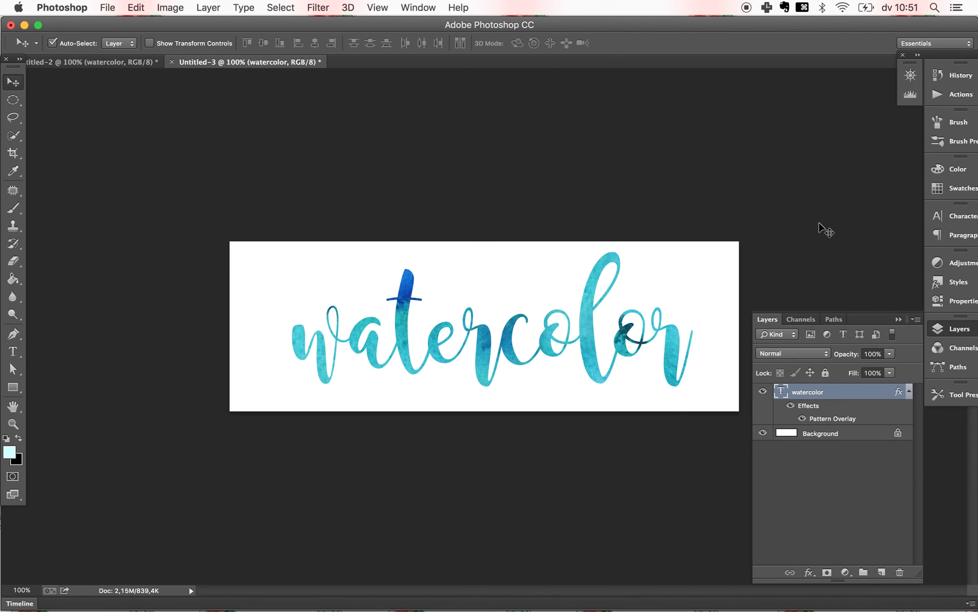